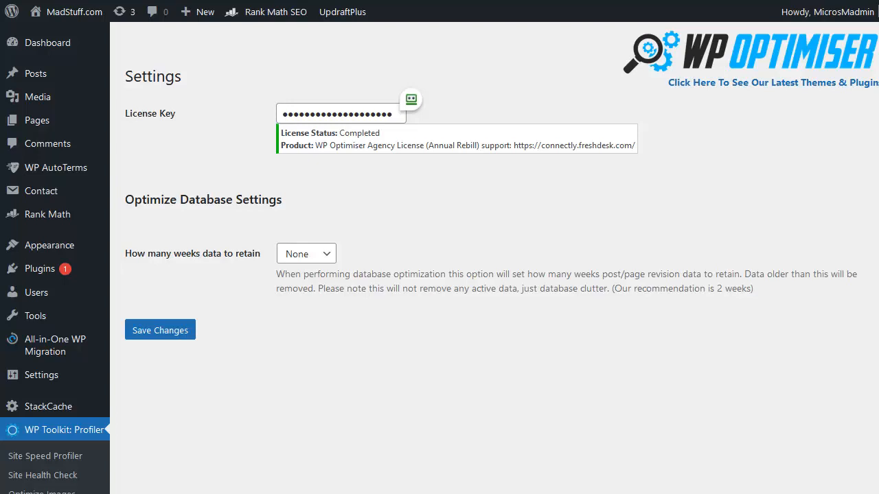
Open the profiler's database optimization page and perform the Database Optimization, accepting the backup warning.
{"action": "scroll", "coordinate": [275, 343], "scroll_direction": "down", "scroll_amount": 2}
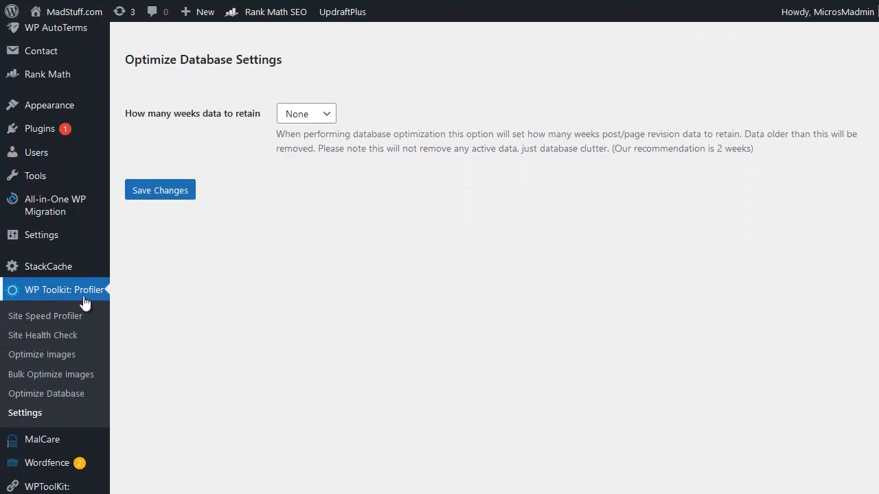
{"action": "left_click", "coordinate": [77, 397]}
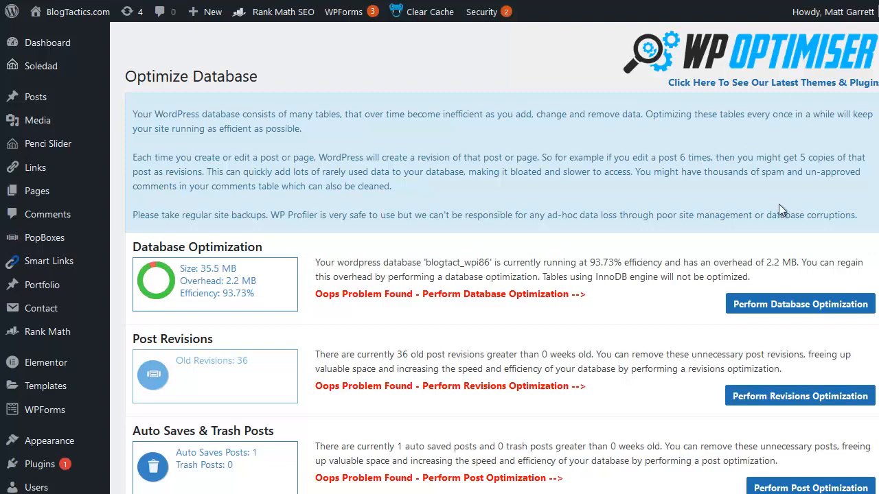
{"action": "left_click", "coordinate": [797, 306]}
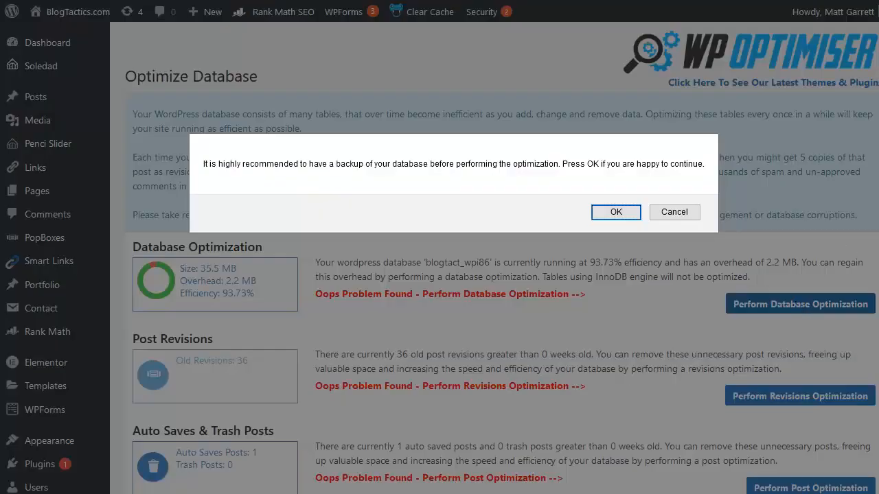
{"action": "left_click", "coordinate": [616, 212]}
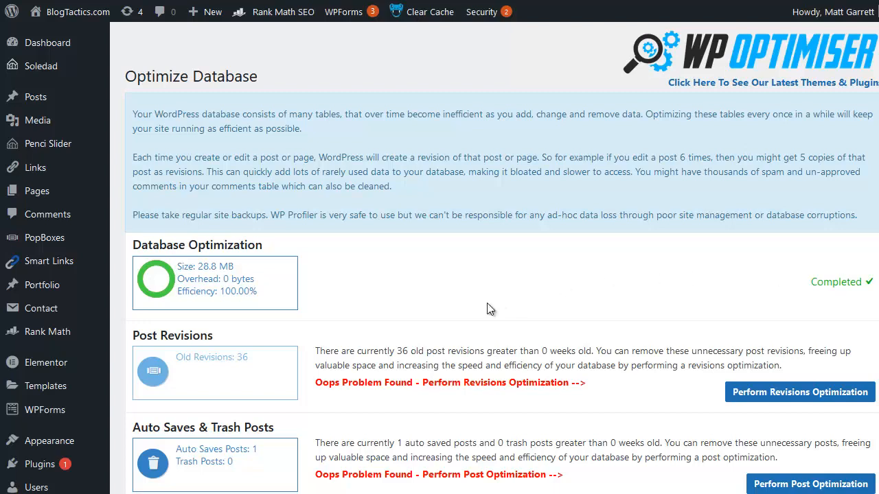
Perform the Revisions Optimization and the Post Optimization to remove old revisions and auto-saved posts from the database.
{"action": "scroll", "coordinate": [490, 309], "scroll_direction": "down", "scroll_amount": 2}
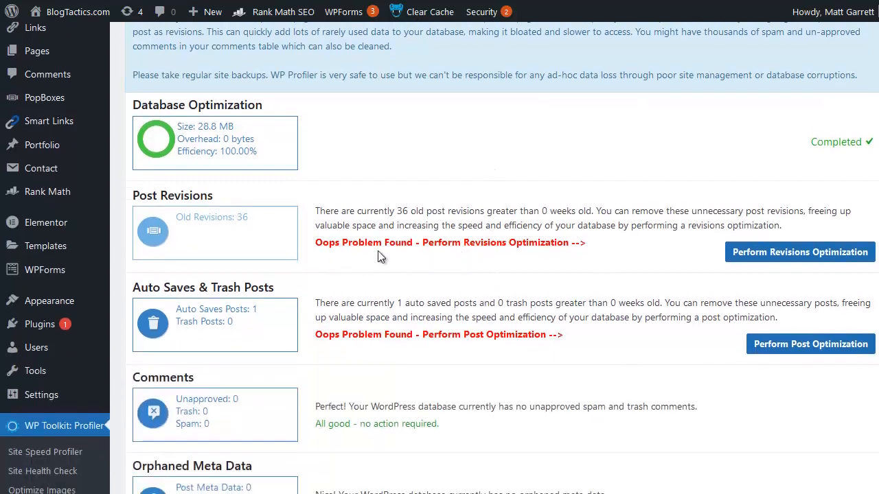
{"action": "left_click", "coordinate": [755, 258]}
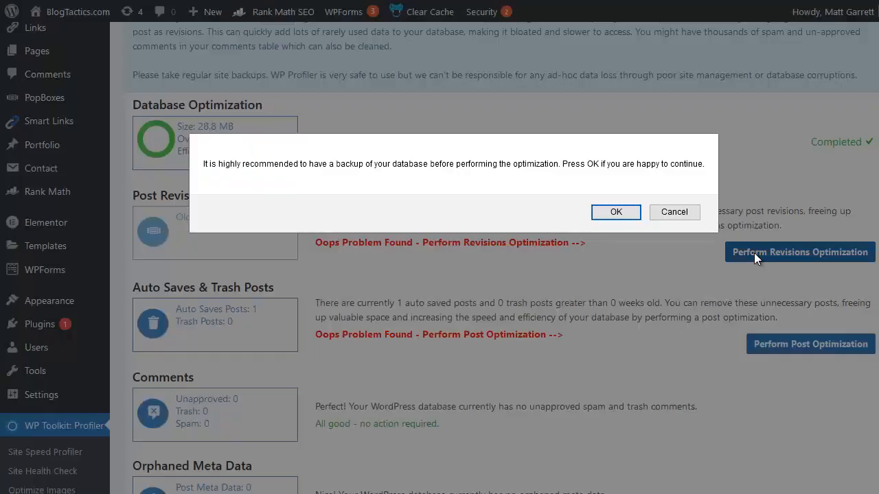
{"action": "left_click", "coordinate": [609, 217]}
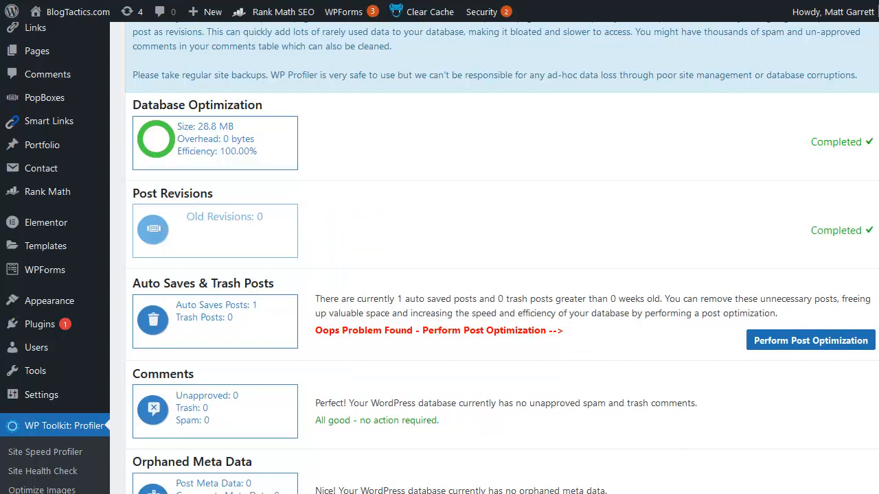
{"action": "left_click", "coordinate": [784, 339]}
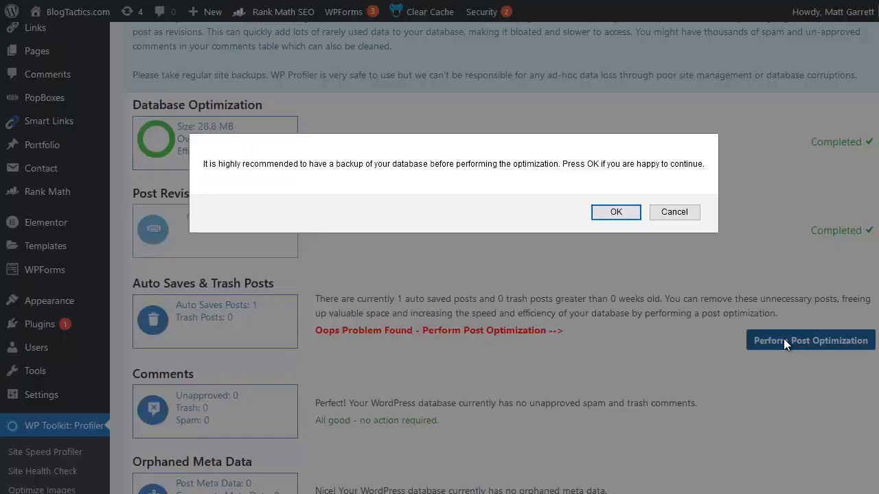
{"action": "left_click", "coordinate": [616, 214]}
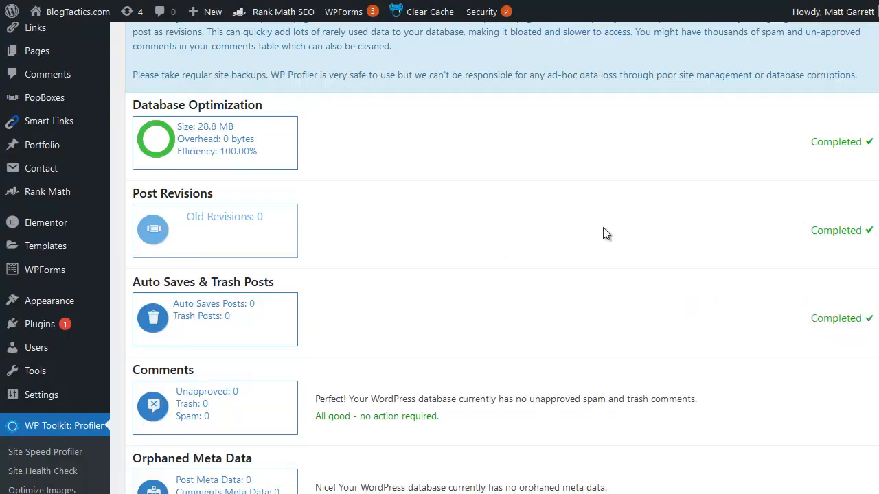
{"action": "scroll", "coordinate": [603, 228], "scroll_direction": "down", "scroll_amount": 2}
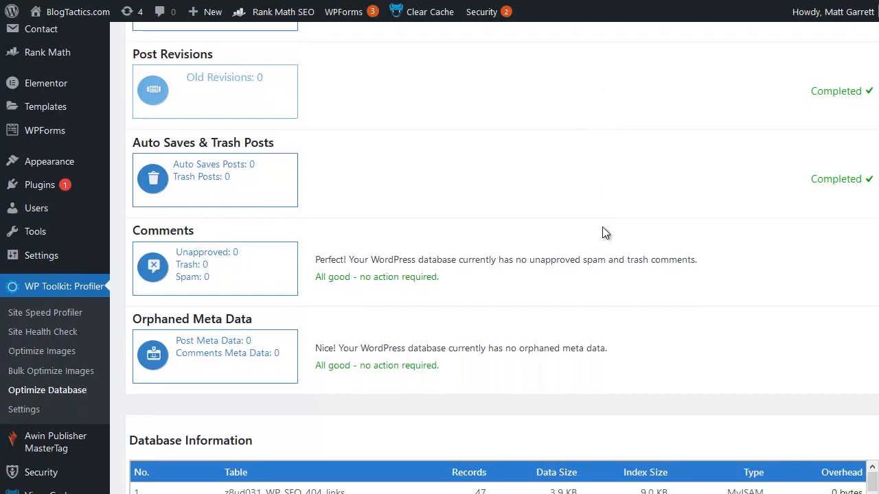
{"action": "scroll", "coordinate": [602, 229], "scroll_direction": "up", "scroll_amount": 1}
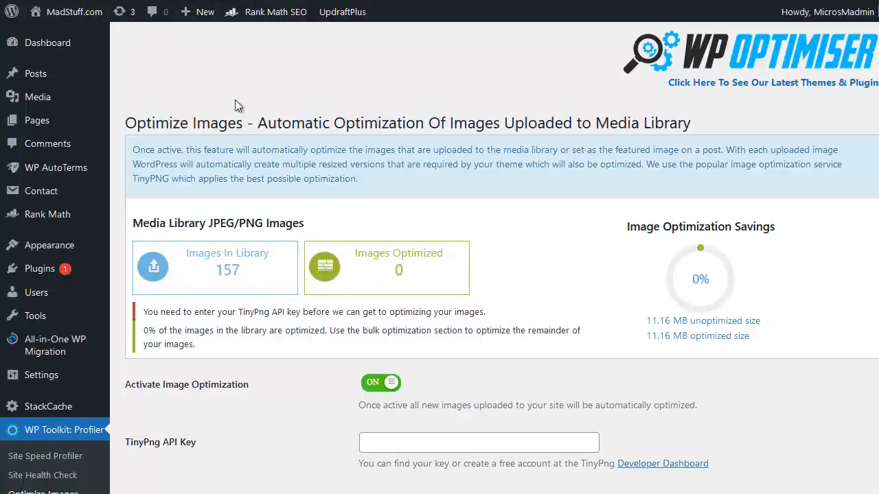
{"action": "left_click", "coordinate": [453, 436]}
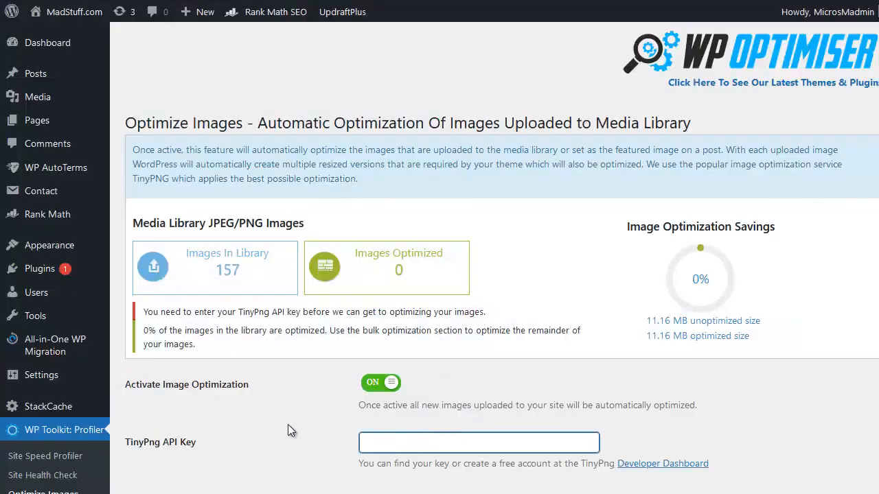
{"action": "scroll", "coordinate": [288, 425], "scroll_direction": "down", "scroll_amount": 1}
{"action": "left_click", "coordinate": [615, 442]}
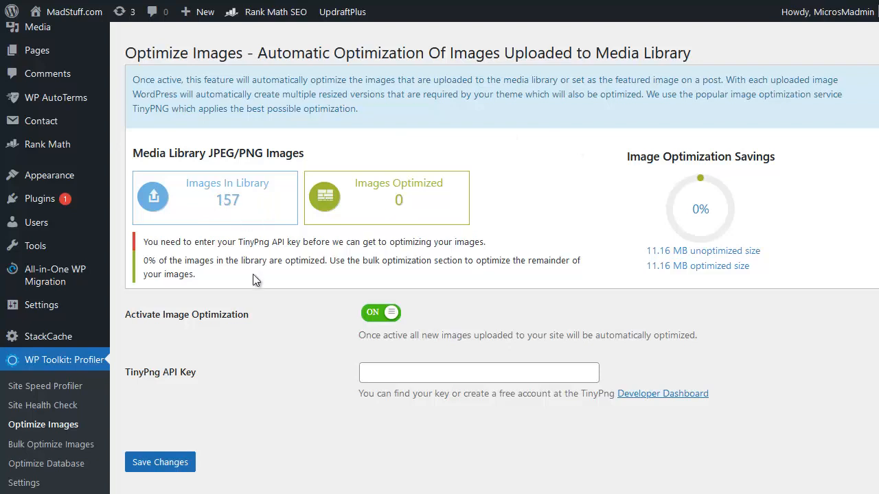
Open Bulk Optimize Images, set the number of images to bulk optimize to 30, and start the bulk optimization.
{"action": "left_click", "coordinate": [64, 452]}
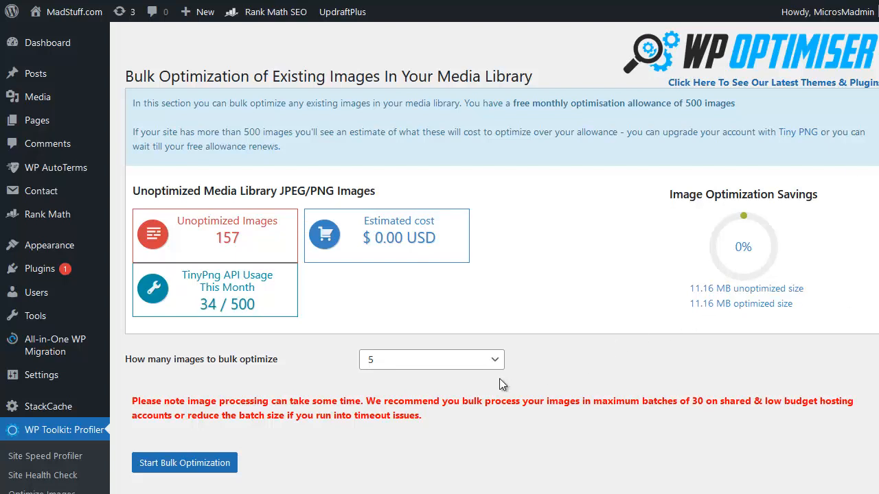
{"action": "left_click", "coordinate": [482, 367]}
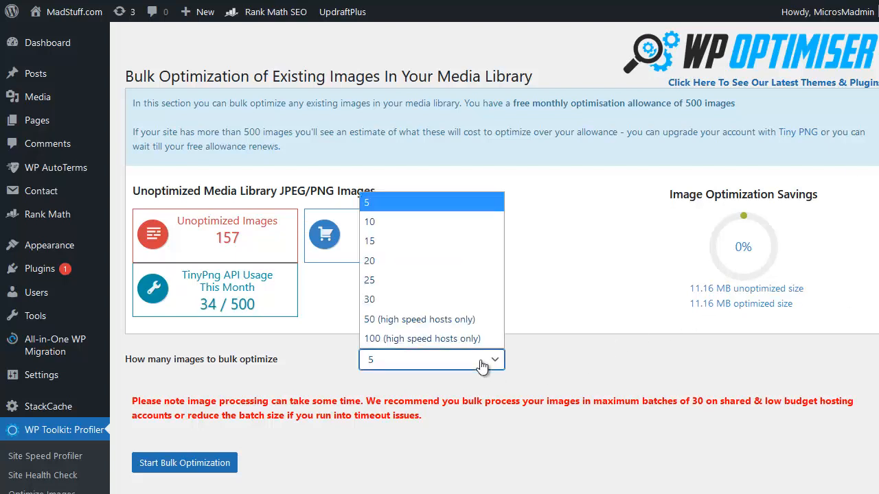
{"action": "left_click", "coordinate": [419, 308]}
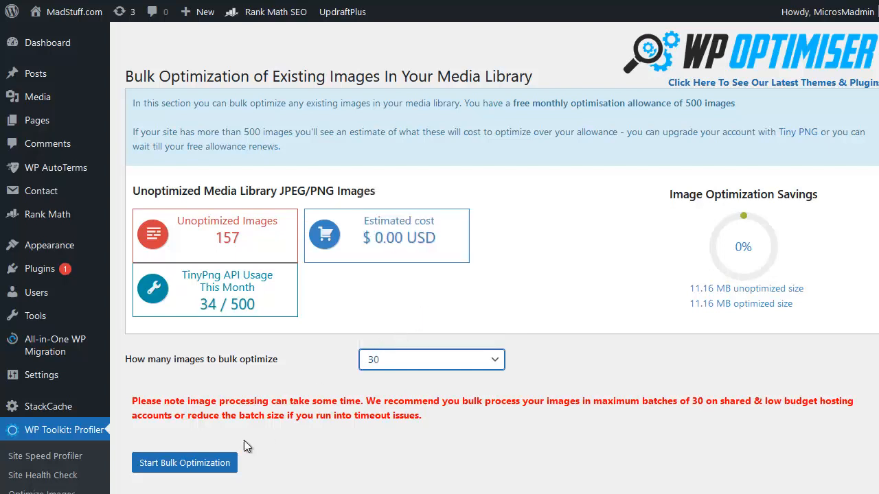
{"action": "left_click", "coordinate": [198, 469]}
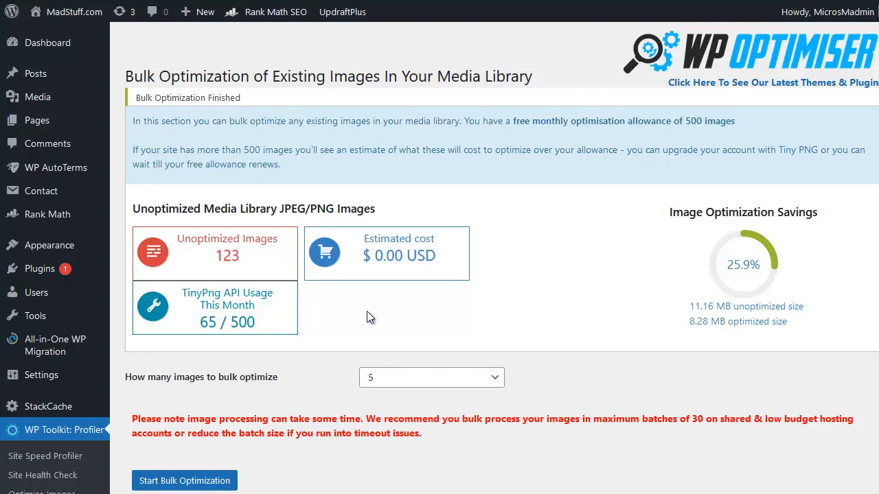
Run another bulk optimization on the remaining media library images with the batch size set to 30.
{"action": "left_click", "coordinate": [496, 380]}
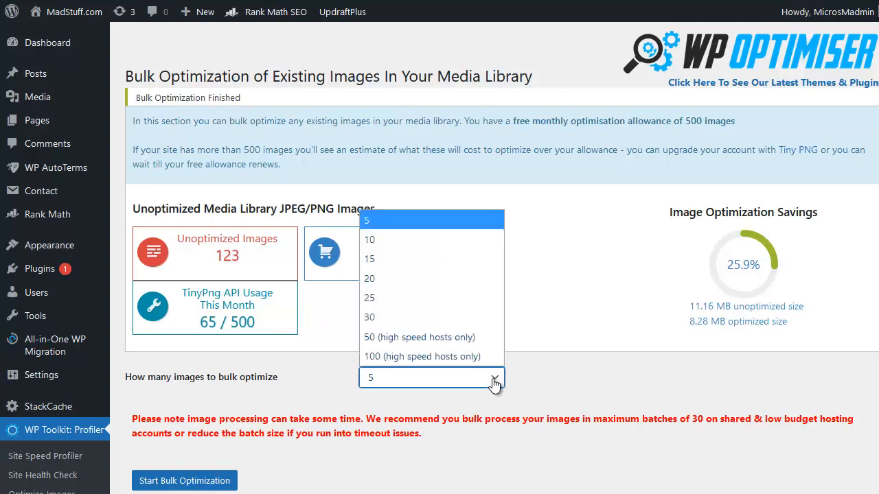
{"action": "left_click", "coordinate": [422, 320]}
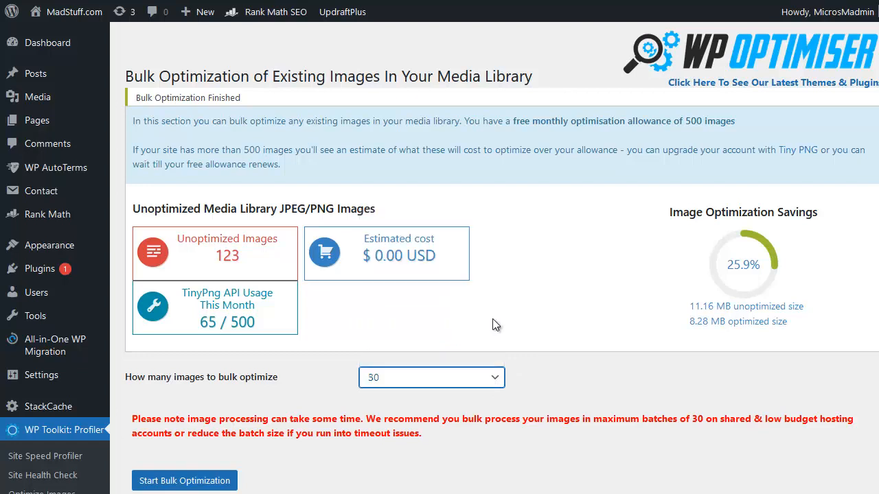
{"action": "left_click", "coordinate": [198, 484]}
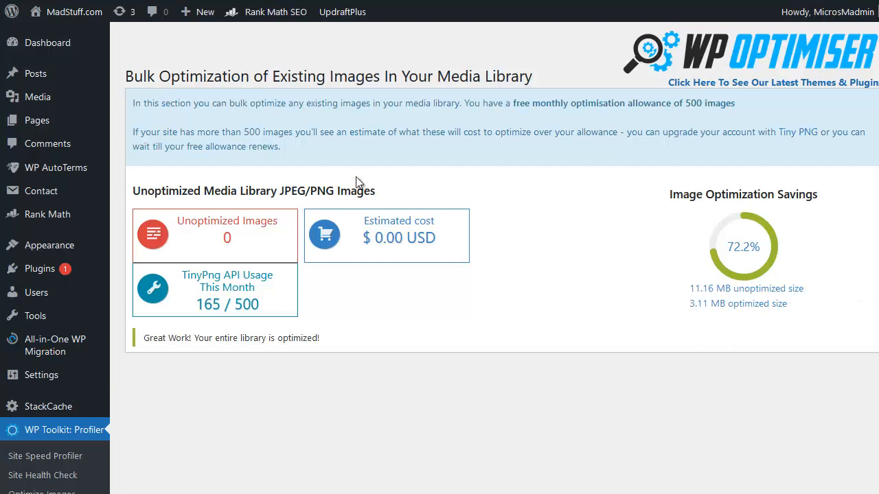
Open the Site Health Check and review the server, PHP, memory, disk, connectivity and plugin checks.
{"action": "left_click", "coordinate": [63, 483]}
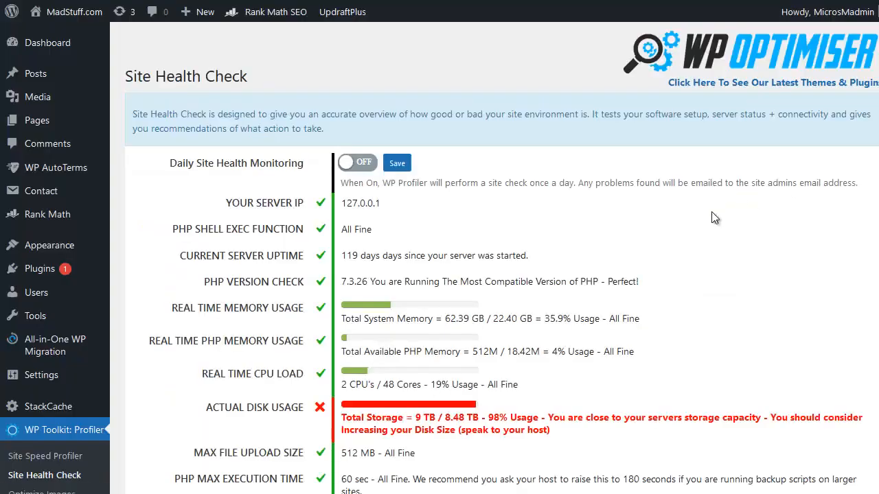
{"action": "scroll", "coordinate": [714, 218], "scroll_direction": "down", "scroll_amount": 1}
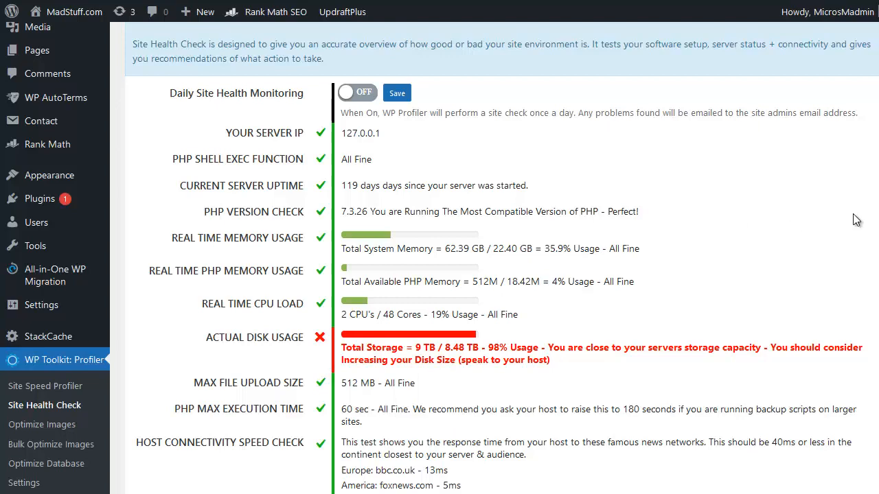
{"action": "scroll", "coordinate": [440, 258], "scroll_direction": "down", "scroll_amount": 1}
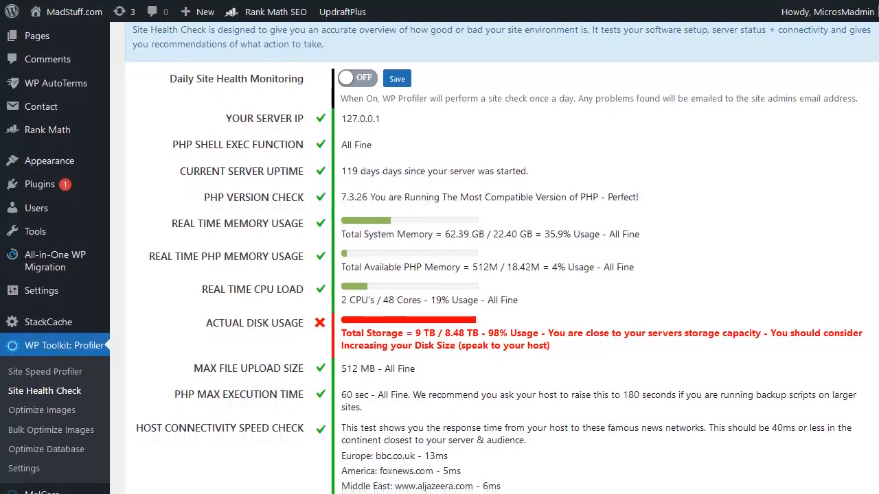
{"action": "scroll", "coordinate": [440, 258], "scroll_direction": "down", "scroll_amount": 1}
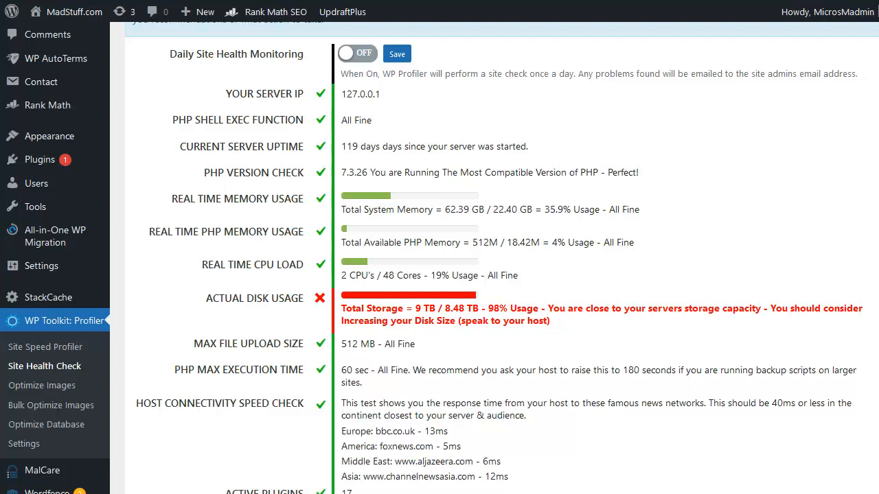
{"action": "scroll", "coordinate": [440, 259], "scroll_direction": "down", "scroll_amount": 1}
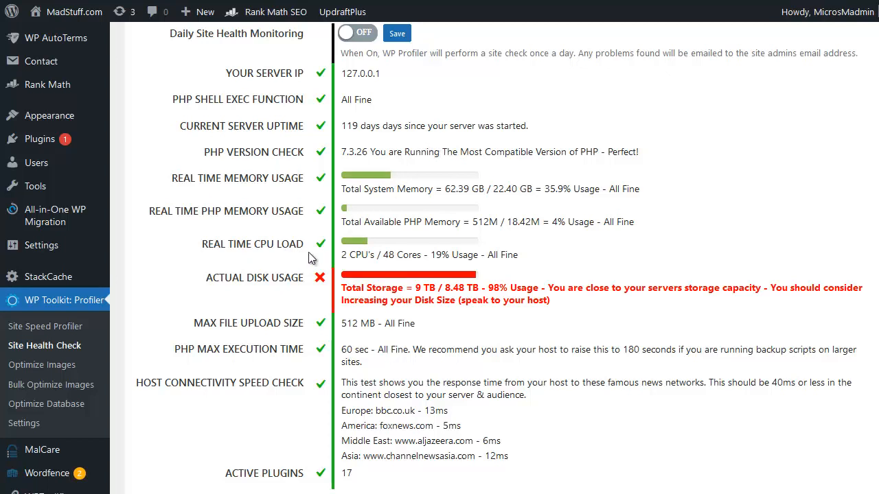
Run the Site Speed Profiler on the home page and accept its completion notice to load the profile report.
{"action": "left_click", "coordinate": [69, 334]}
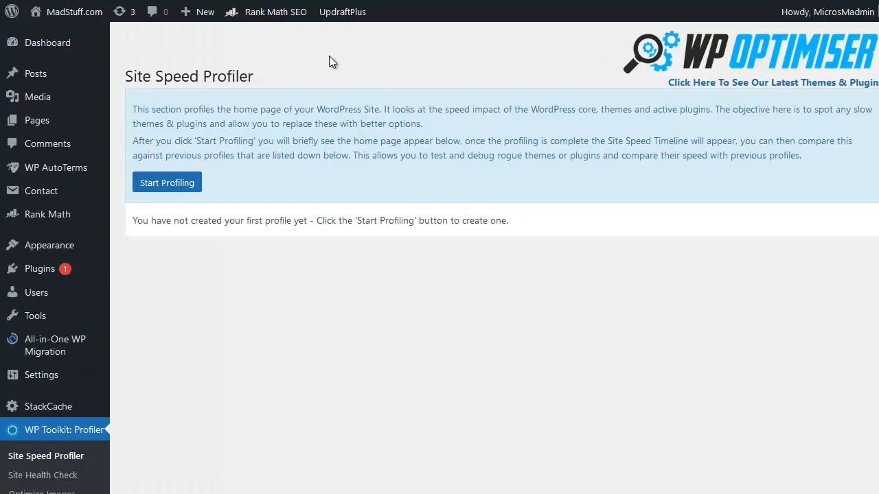
{"action": "left_click", "coordinate": [171, 184]}
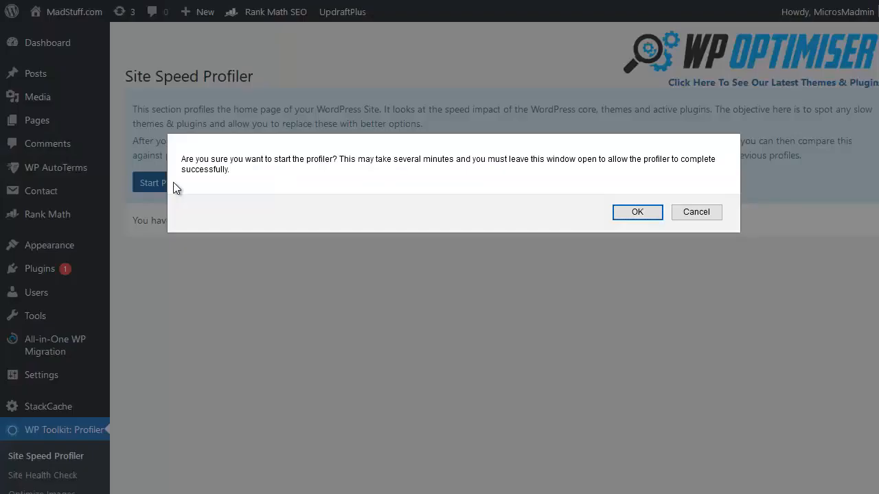
{"action": "left_click", "coordinate": [624, 212]}
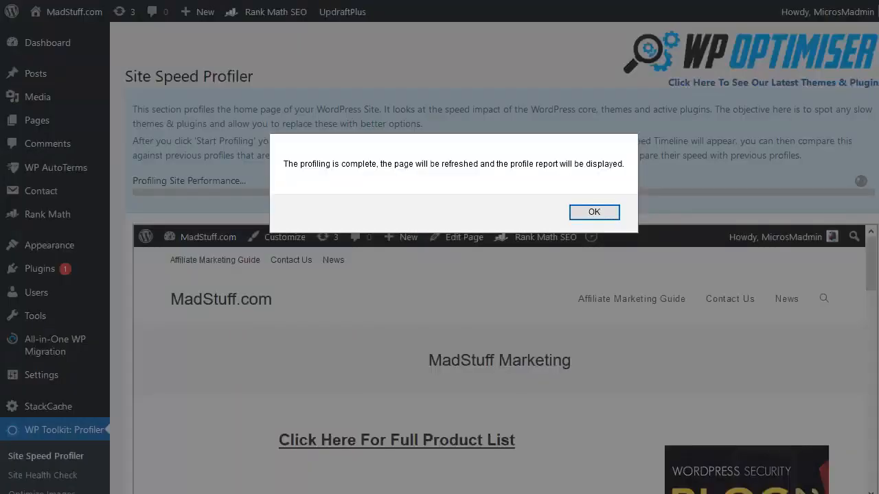
{"action": "left_click", "coordinate": [594, 212]}
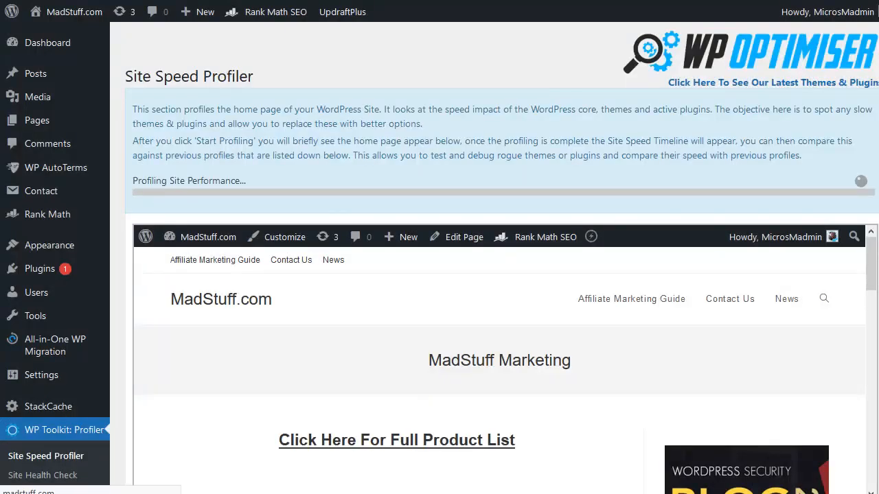
Examine the load stages in the Site Speed Timeline, the Site Speed Breakdown, and each plugin's speed impact.
{"action": "scroll", "coordinate": [440, 274], "scroll_direction": "down", "scroll_amount": 3}
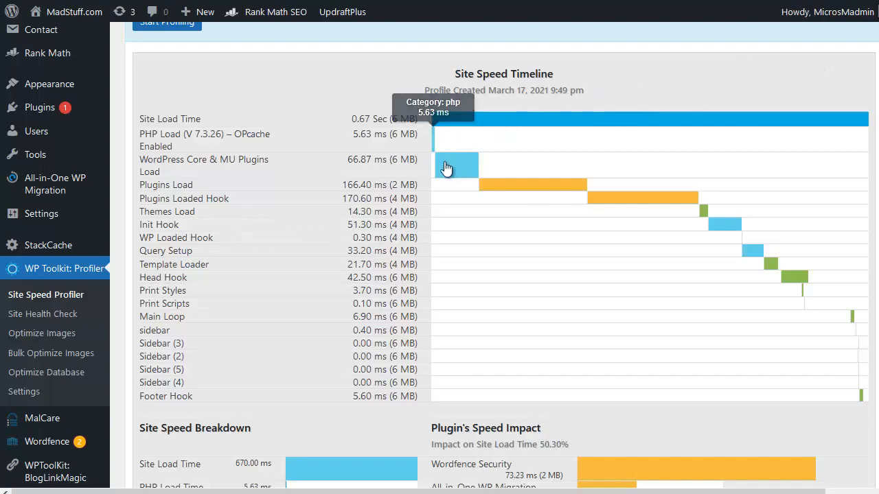
{"action": "mouse_move", "coordinate": [449, 171]}
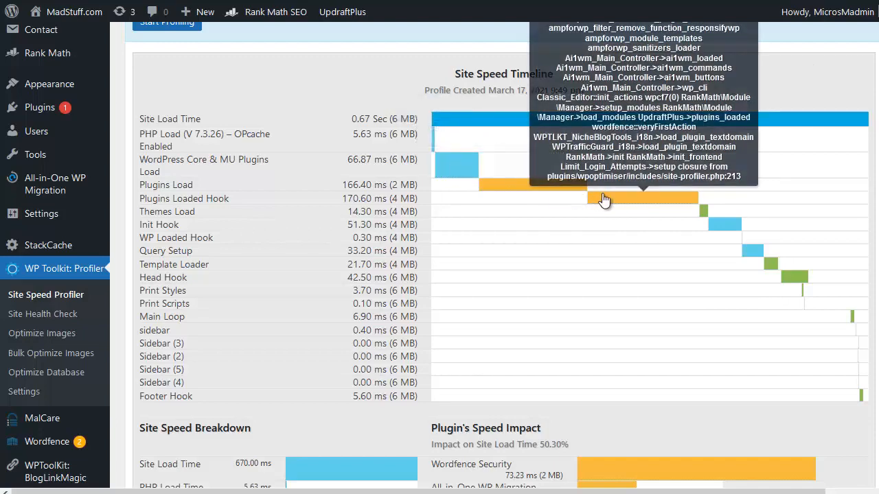
{"action": "mouse_move", "coordinate": [705, 212]}
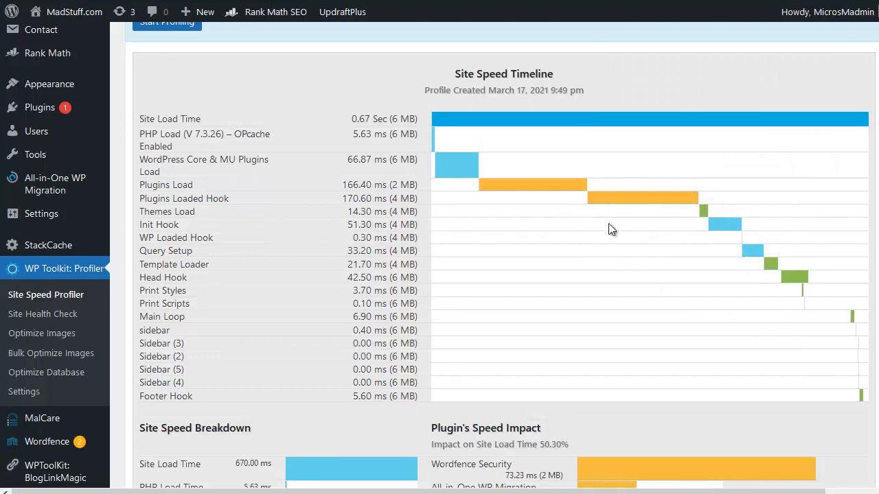
{"action": "mouse_move", "coordinate": [530, 192]}
{"action": "scroll", "coordinate": [440, 256], "scroll_direction": "down", "scroll_amount": 5}
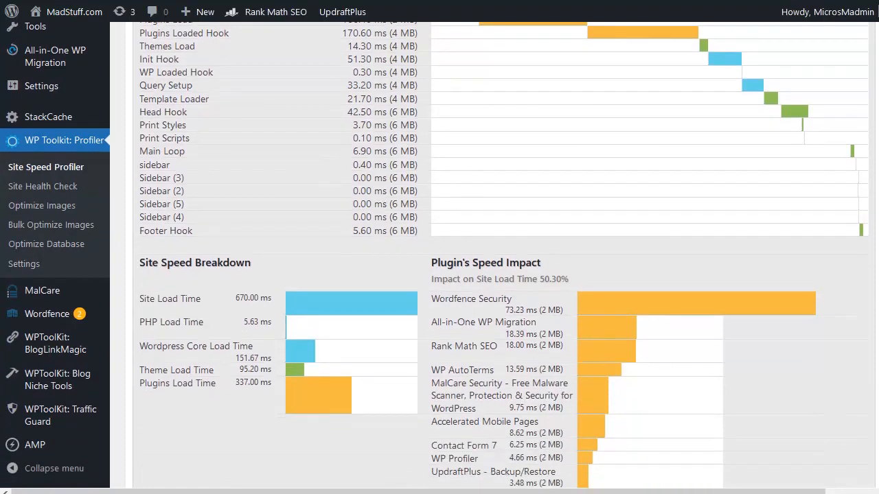
{"action": "scroll", "coordinate": [440, 256], "scroll_direction": "down", "scroll_amount": 3}
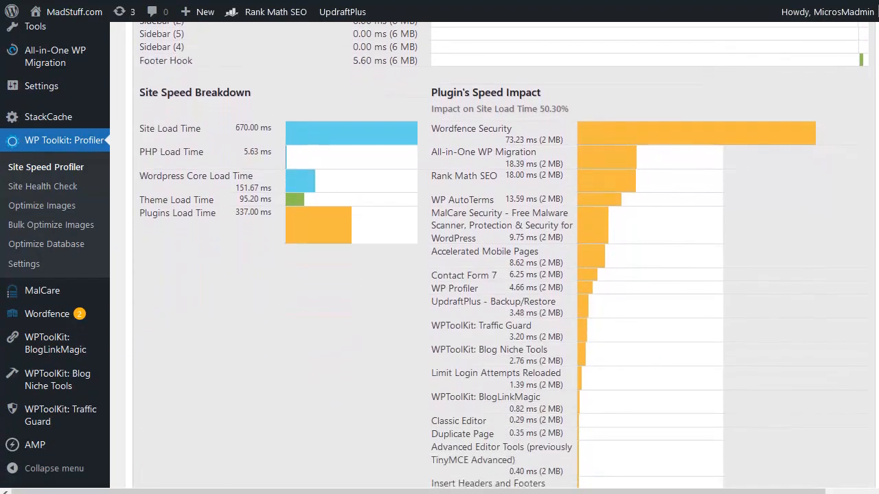
{"action": "scroll", "coordinate": [439, 255], "scroll_direction": "down", "scroll_amount": 1}
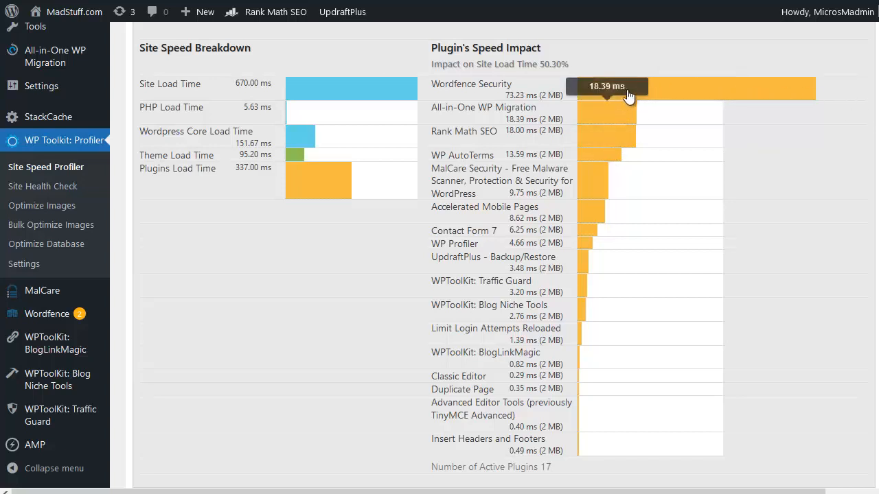
{"action": "mouse_move", "coordinate": [734, 94]}
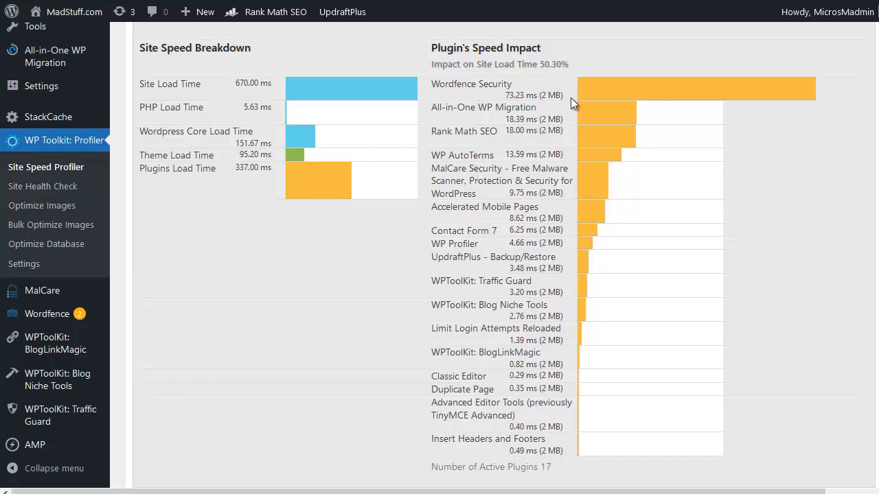
{"action": "mouse_move", "coordinate": [598, 96]}
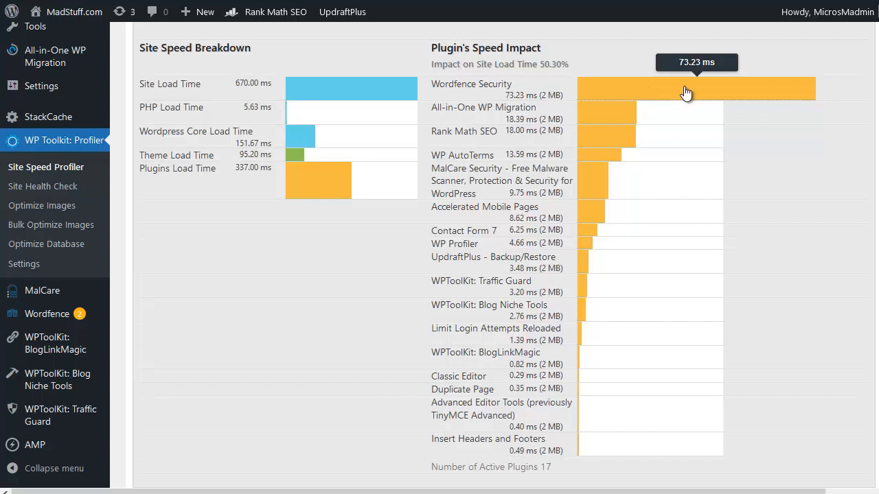
{"action": "mouse_move", "coordinate": [613, 113]}
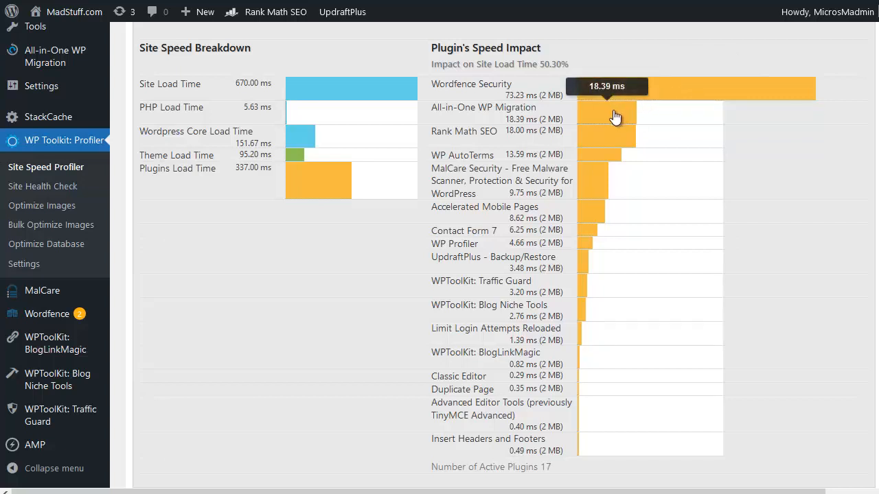